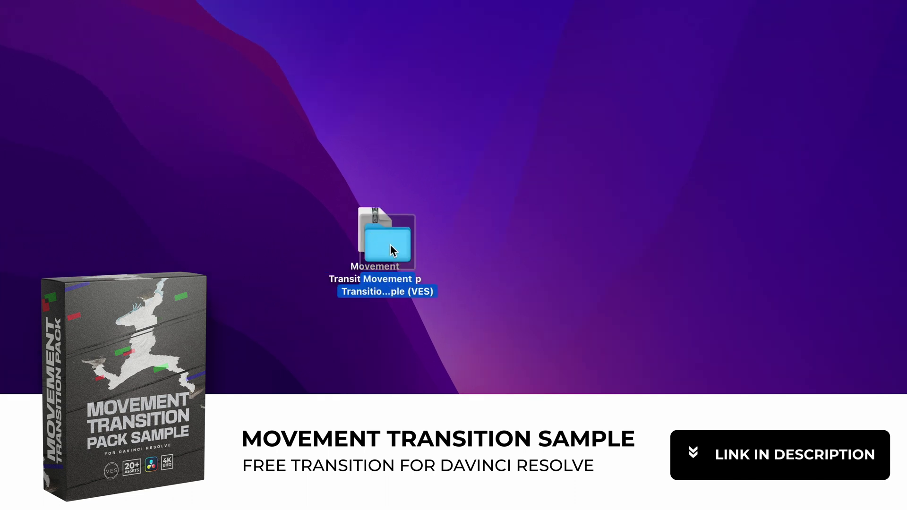
# Step: Open the extracted transition sample folder and preview its licence and installation instructions
pyautogui.doubleClick(390, 244)
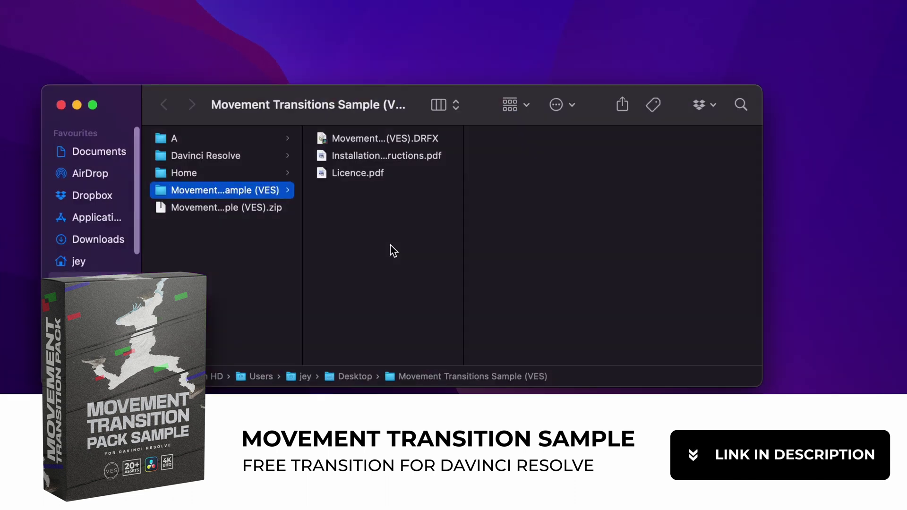
pyautogui.click(359, 175)
pyautogui.click(358, 157)
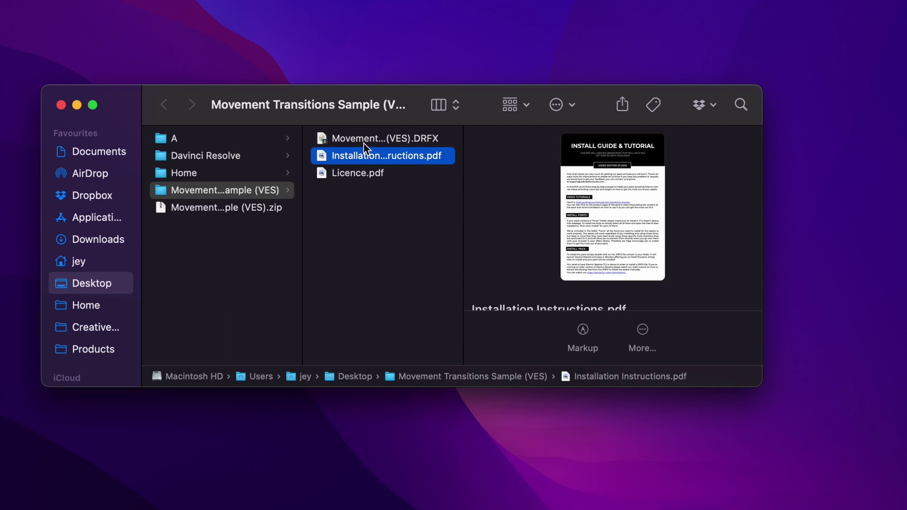
# Step: Install the Movement Transitions Sample .DRFX template bundle into DaVinci Resolve
pyautogui.click(363, 140)
pyautogui.doubleClick(364, 140)
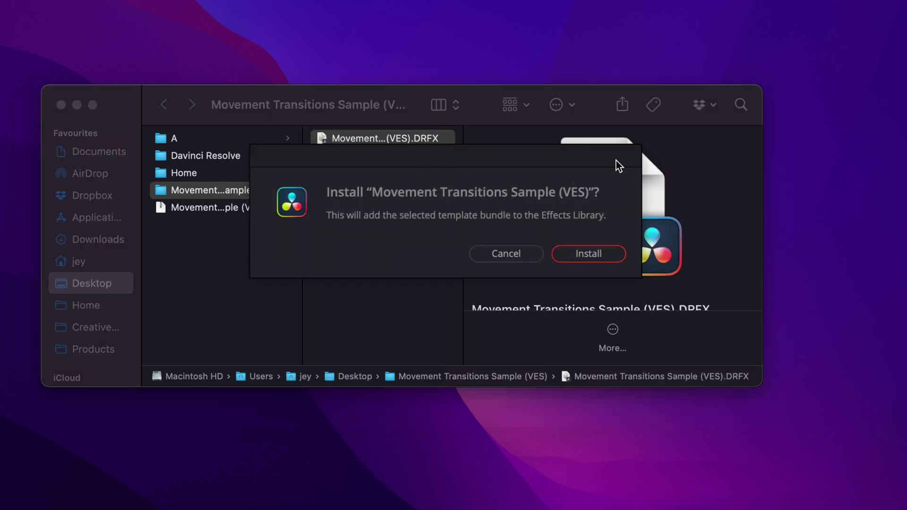
pyautogui.click(594, 255)
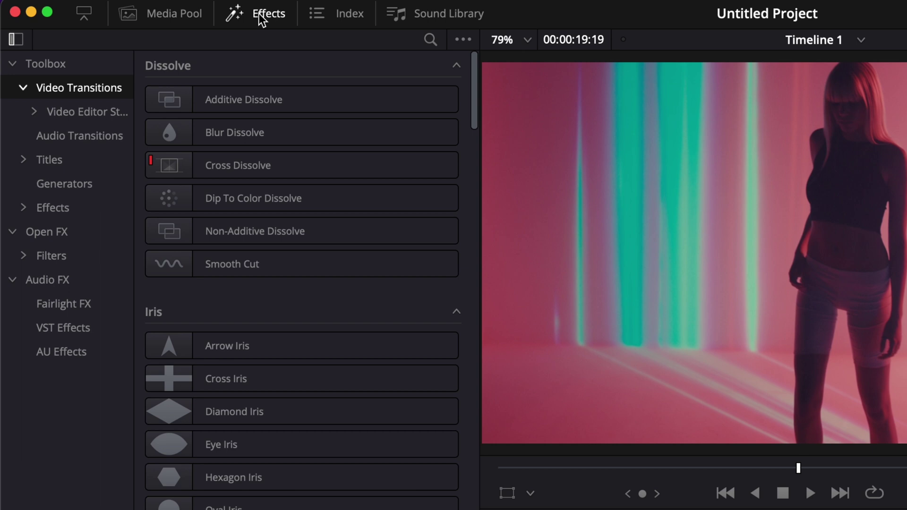
# Step: Expand Video Editor Studio and show its Sample folder listing Pan & Tilt Whip and Tilt
pyautogui.click(34, 113)
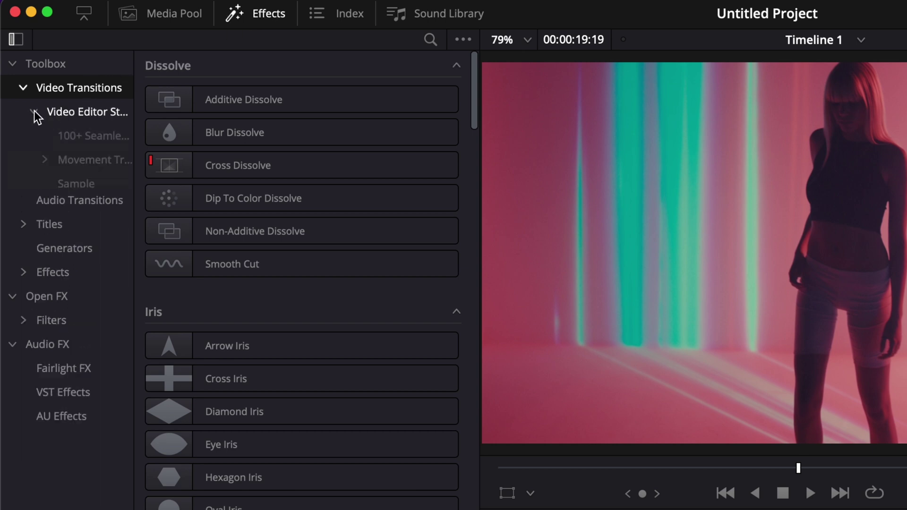
pyautogui.click(86, 184)
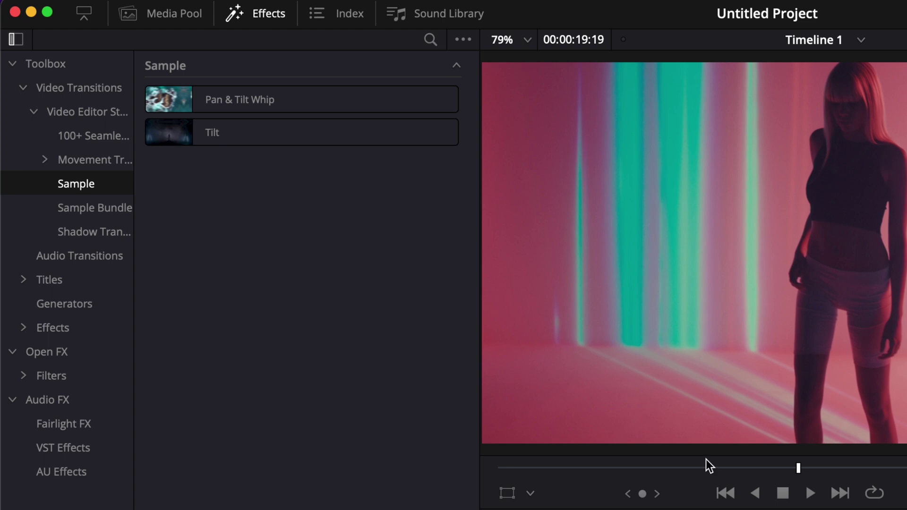
# Step: Try placing Pan & Tilt Whip on the cut, then trim the first clip's end and second clip's start
pyautogui.moveTo(279, 99); pyautogui.dragTo(906, 509)
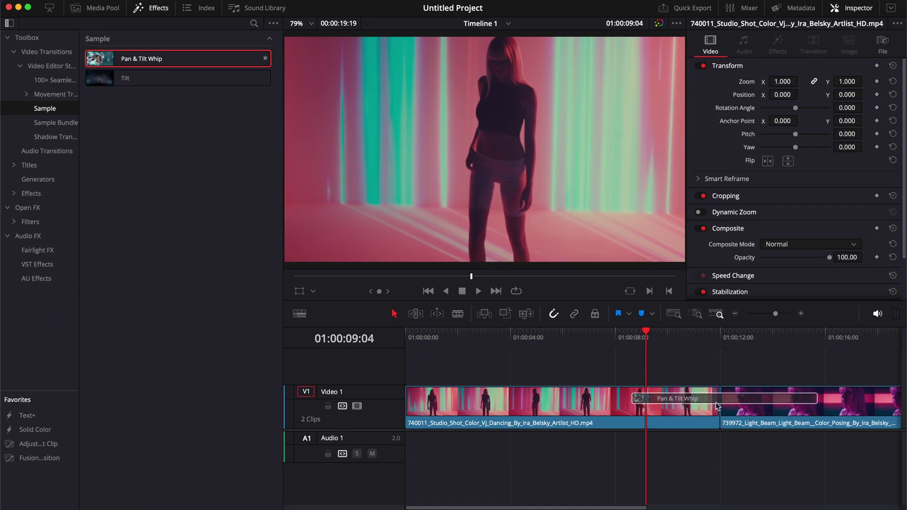
pyautogui.moveTo(718, 406); pyautogui.dragTo(719, 403)
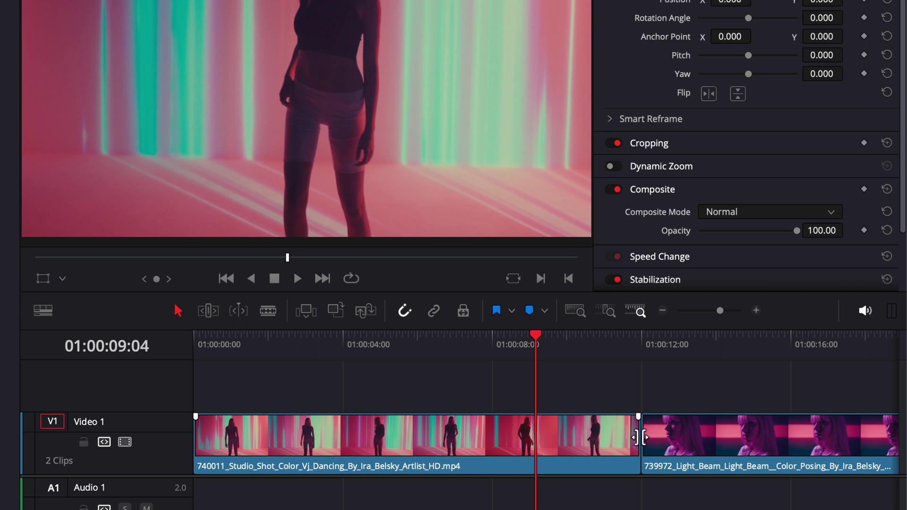
pyautogui.moveTo(638, 437); pyautogui.dragTo(590, 449)
pyautogui.click(751, 444)
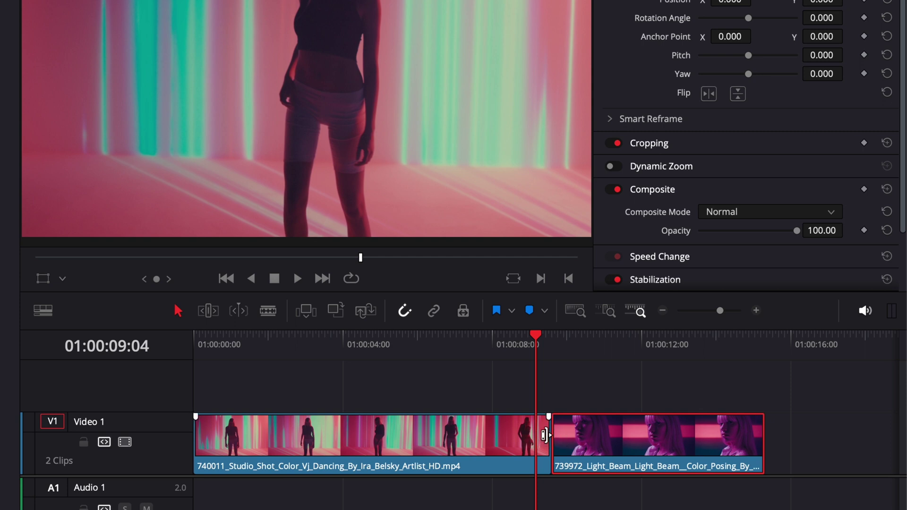
pyautogui.press('super+shift+a')
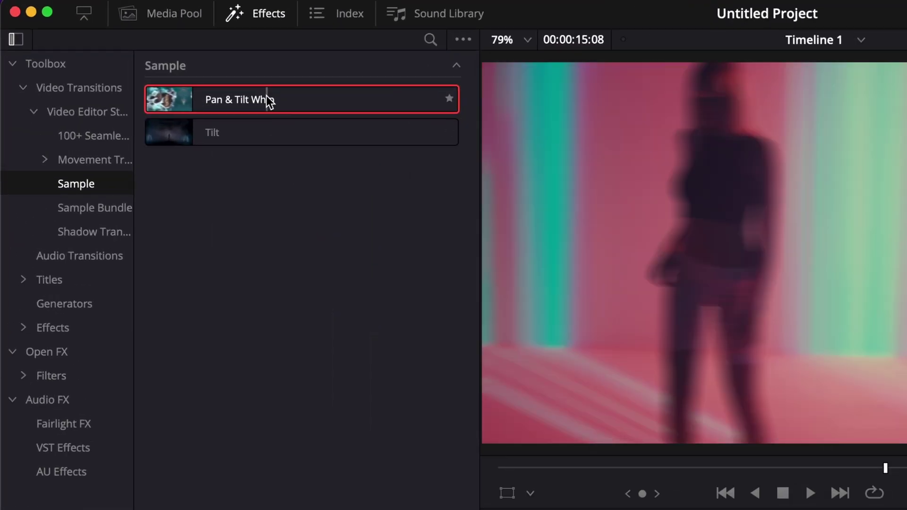
# Step: Apply the 1.0-second Pan & Tilt Whip to the edit point between the clips and play it back
pyautogui.moveTo(269, 94); pyautogui.dragTo(652, 407)
pyautogui.click(537, 395)
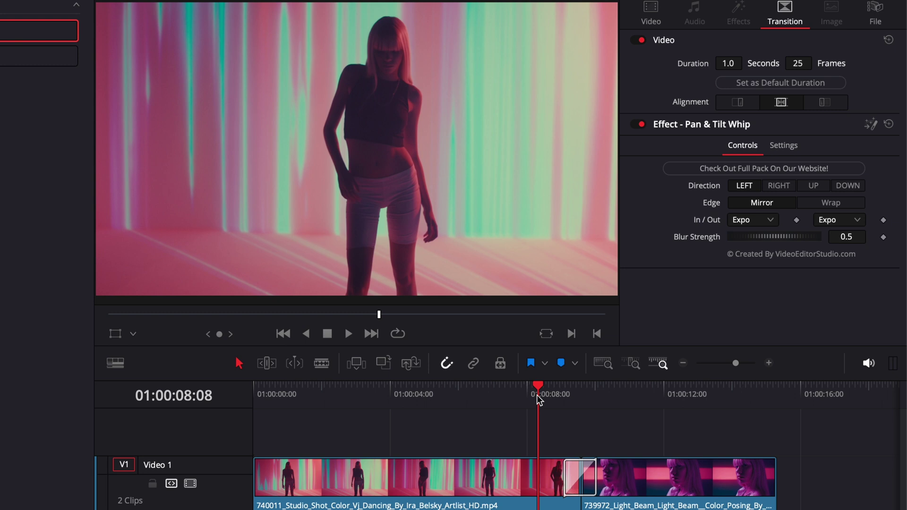
pyautogui.press('space')
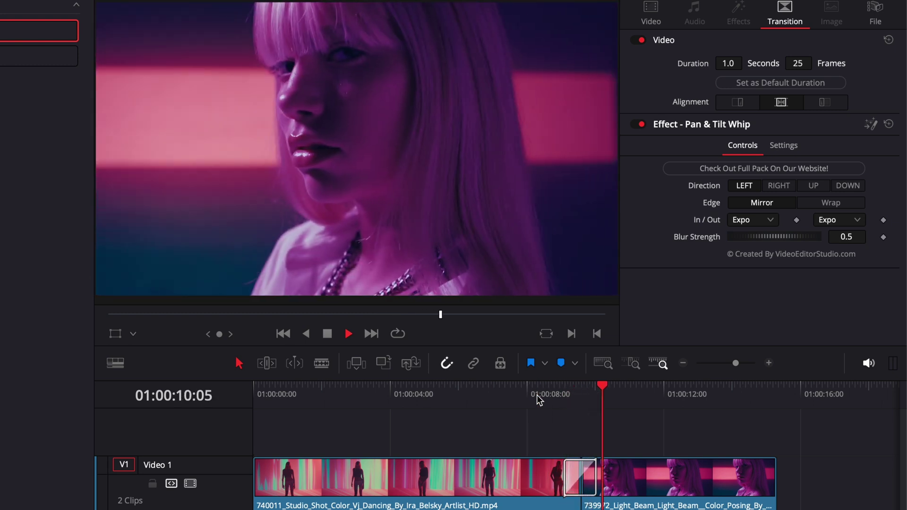
pyautogui.press('space')
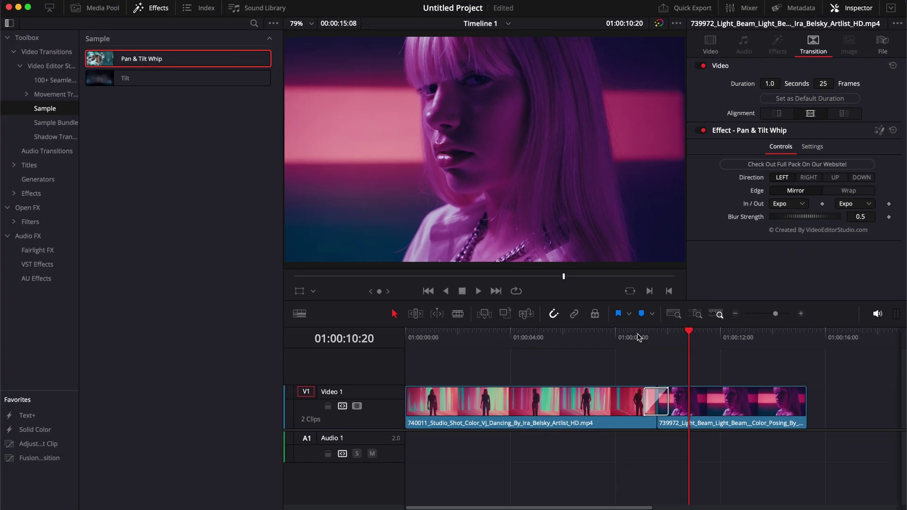
# Step: Replay the whip transition from just before the cut to preview its current direction
pyautogui.click(556, 392)
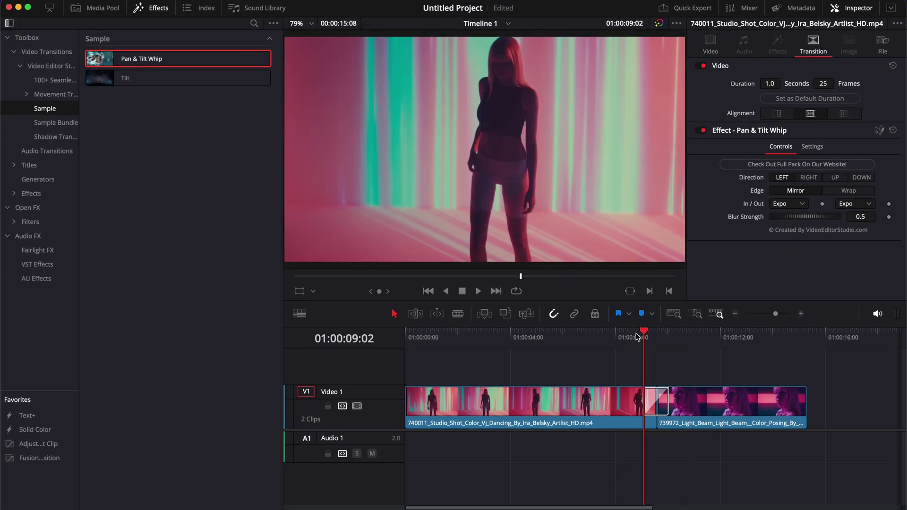
pyautogui.press('space')
pyautogui.press('space')
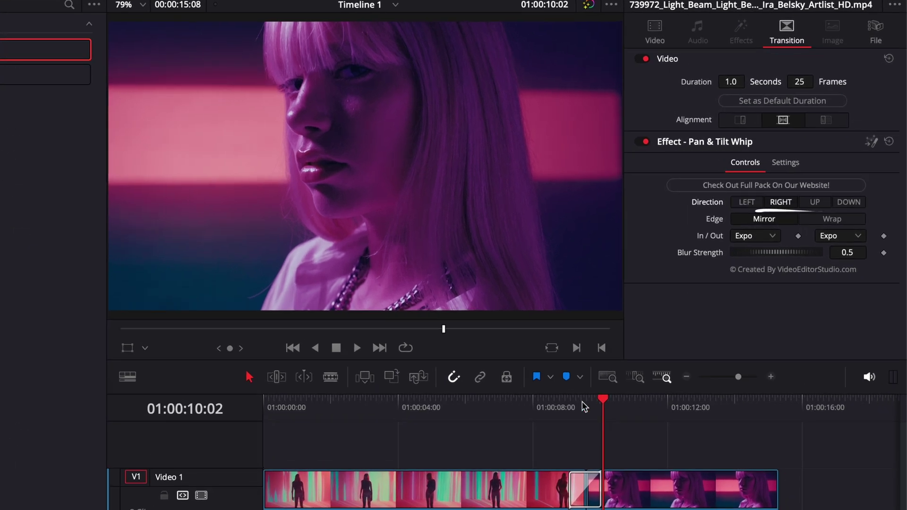
pyautogui.click(569, 408)
pyautogui.press('space')
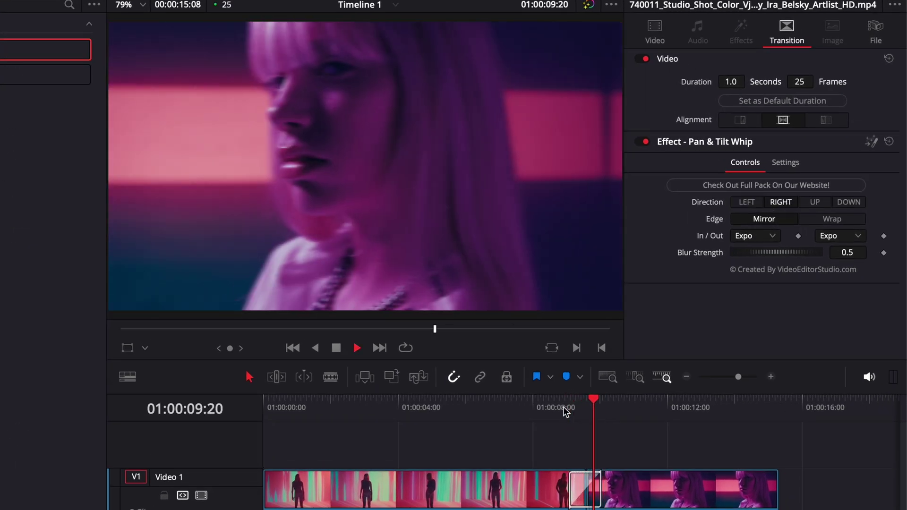
pyautogui.press('space')
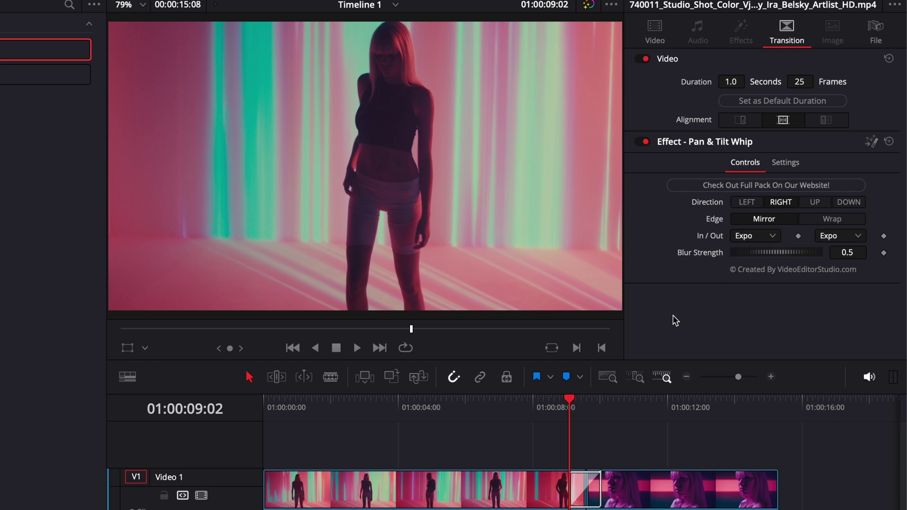
# Step: Try the whip direction UP with a preview, then set it to DOWN and play it
pyautogui.click(816, 203)
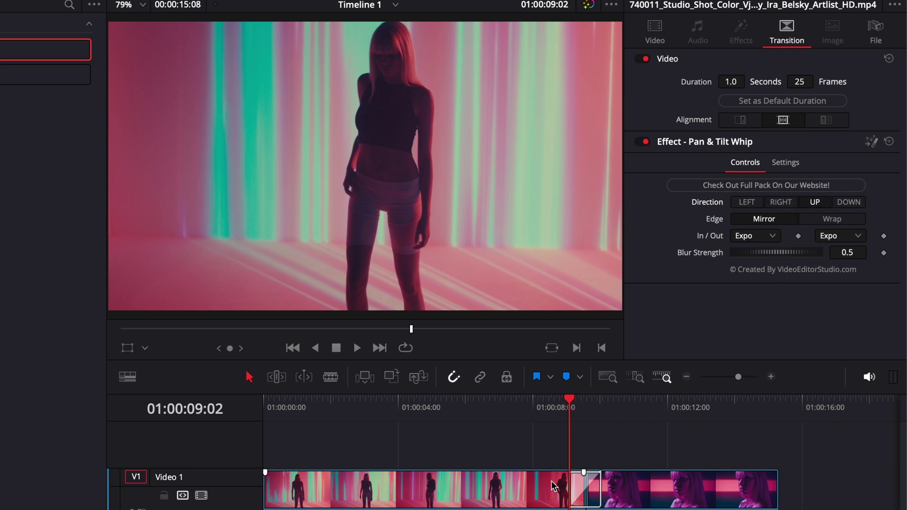
pyautogui.press('space')
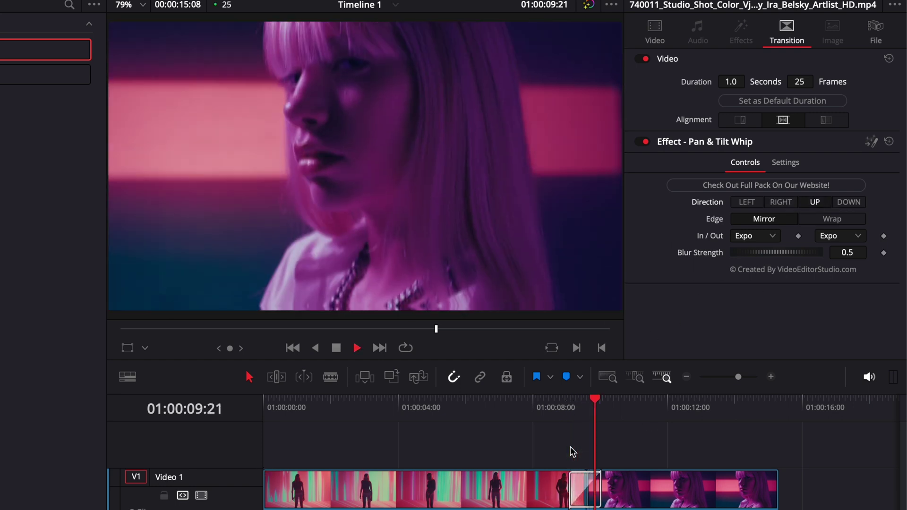
pyautogui.press('space')
pyautogui.click(568, 410)
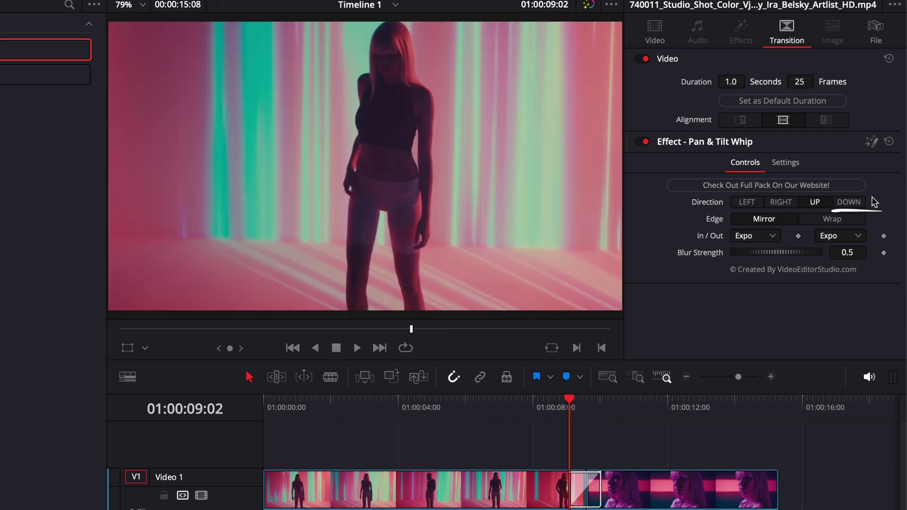
pyautogui.click(849, 202)
pyautogui.press('space')
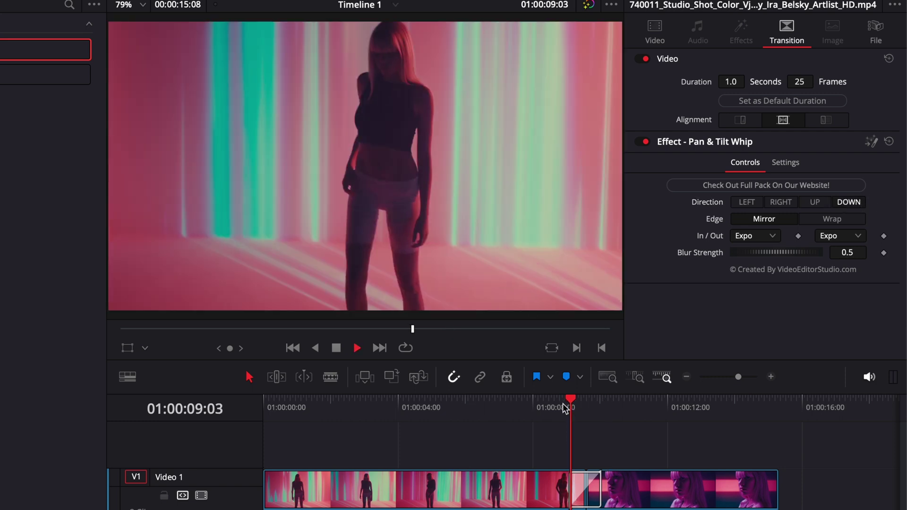
# Step: Switch the whip's Edge from Mirror to Wrap and preview it around the 09:15 mid-transition frame
pyautogui.press('space')
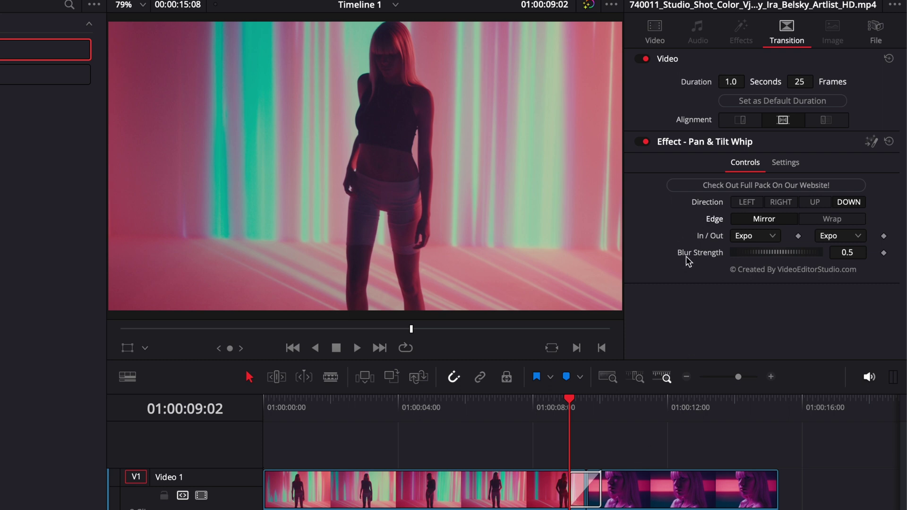
pyautogui.click(582, 405)
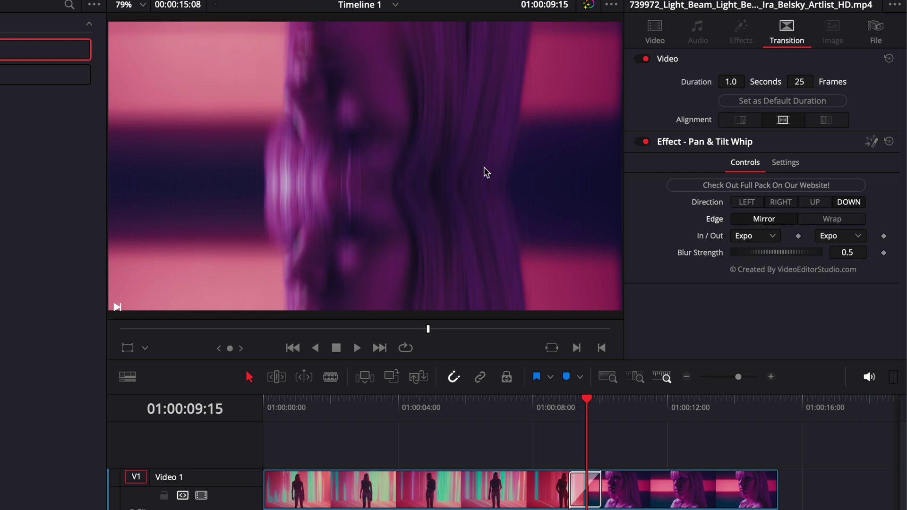
pyautogui.click(814, 218)
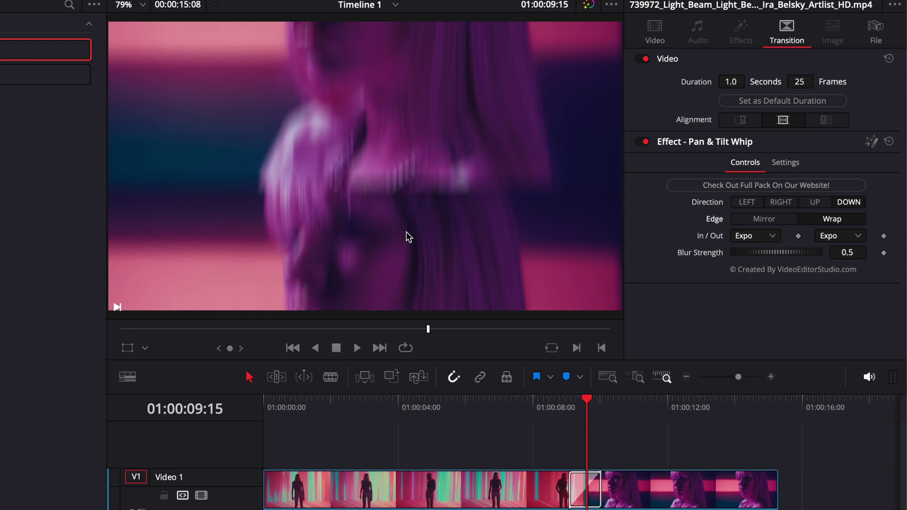
pyautogui.click(564, 405)
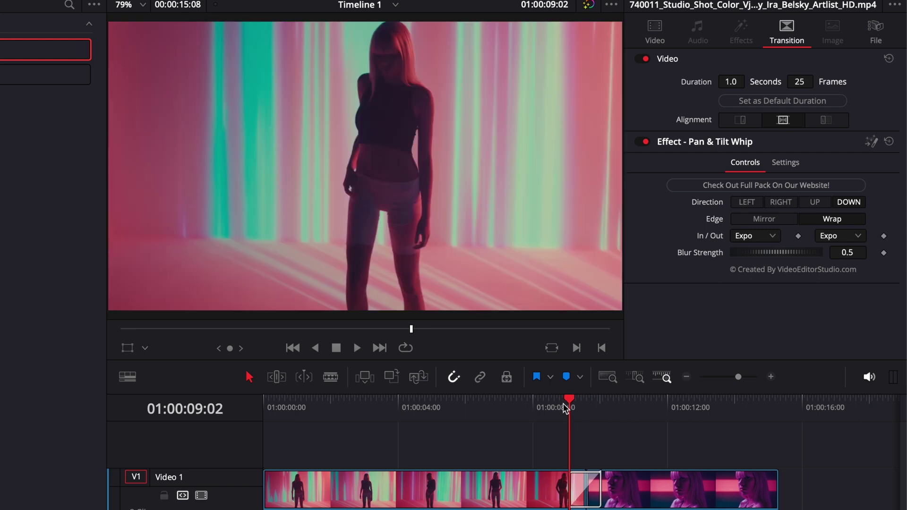
pyautogui.press('space')
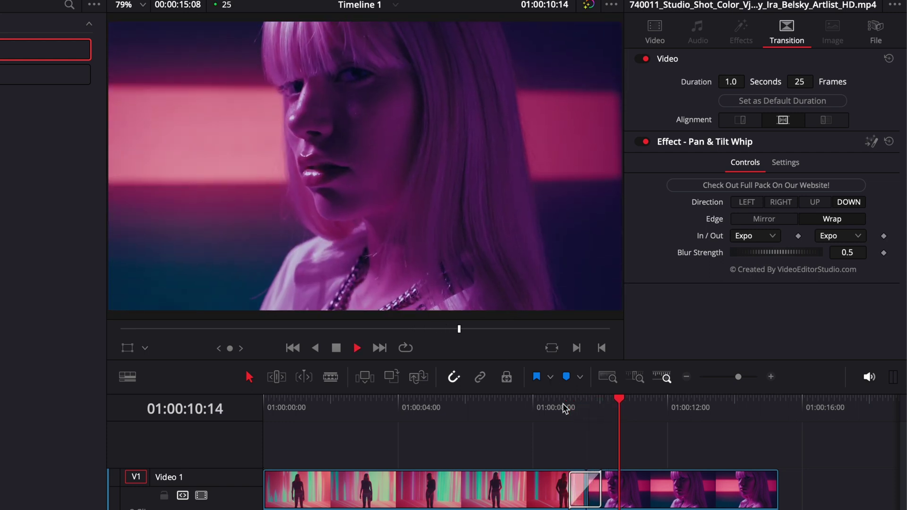
pyautogui.click(564, 406)
pyautogui.click(585, 405)
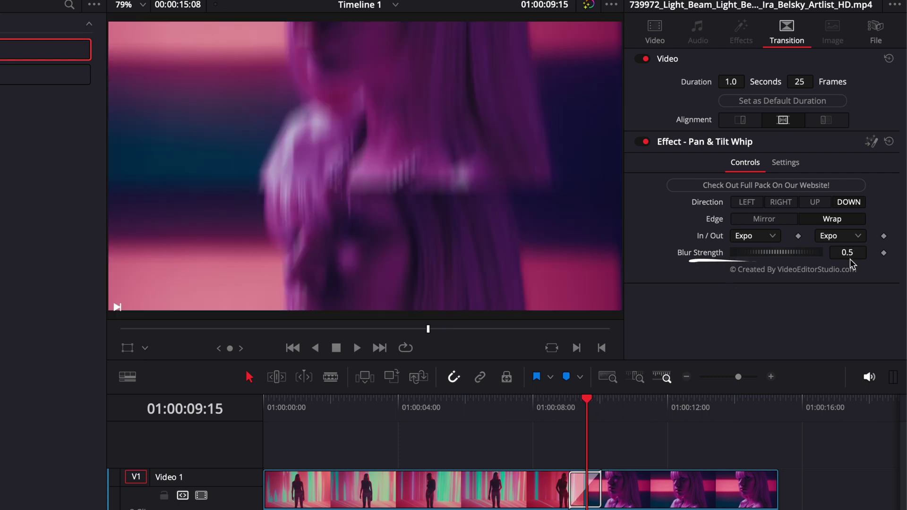
# Step: Raise the whip's Blur Strength from 0.5 to 0.7 and play the transition to check it
pyautogui.moveTo(844, 253)
pyautogui.mouseDown()
pyautogui.moveTo(812, 253)
pyautogui.moveTo(857, 253)
pyautogui.mouseUp()
pyautogui.click(546, 406)
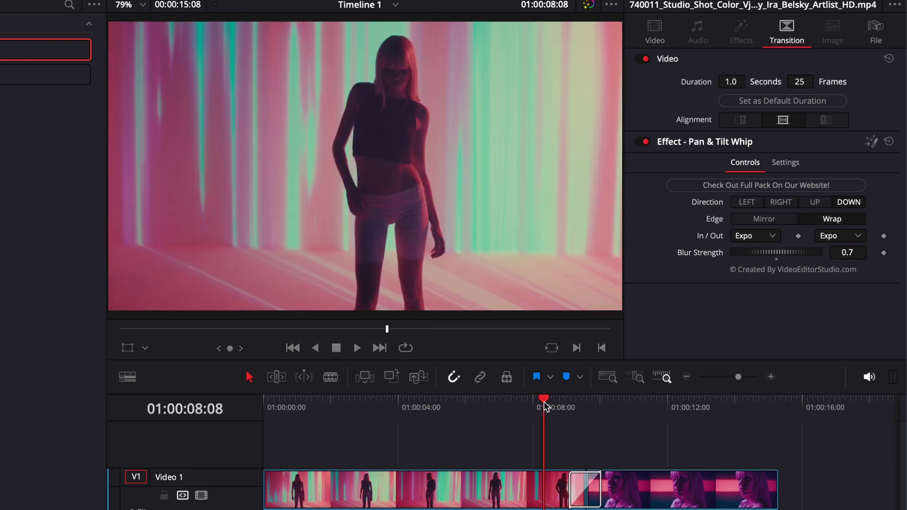
pyautogui.press('space')
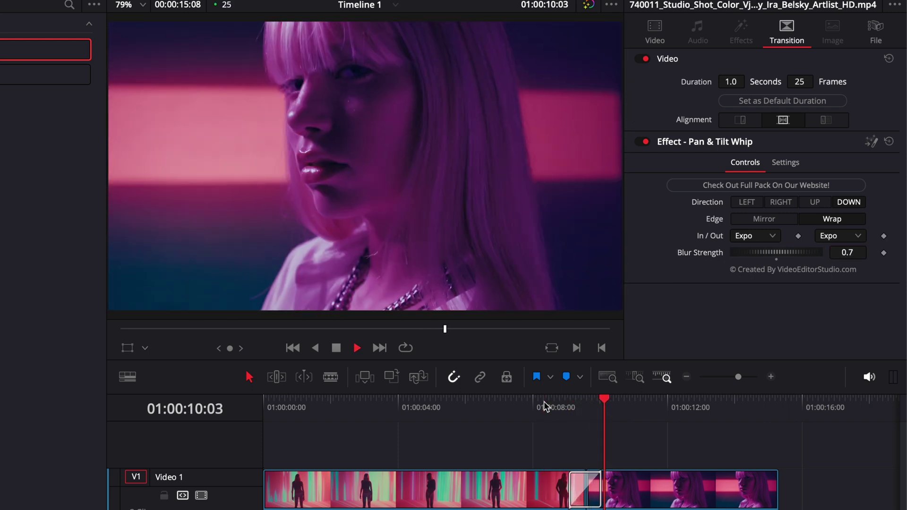
pyautogui.press('space')
pyautogui.click(585, 405)
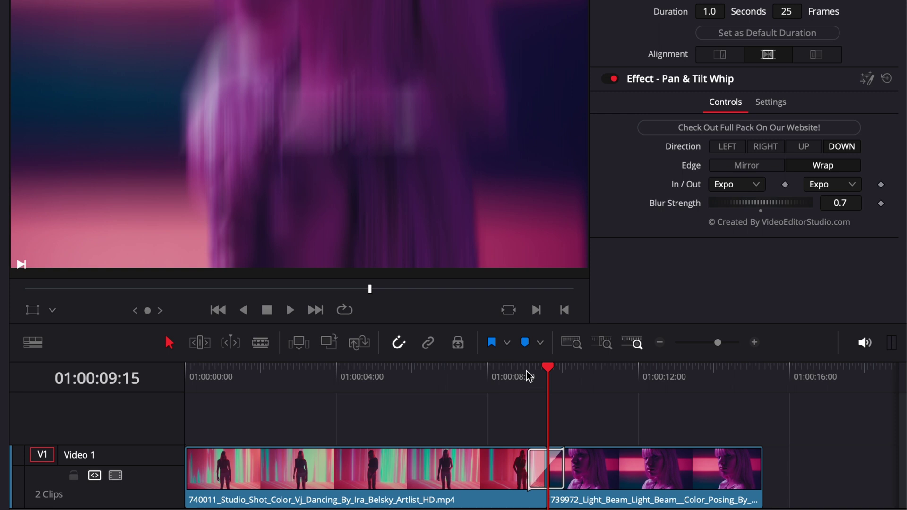
# Step: Lengthen the transition on the timeline to about 4.0 seconds and play it
pyautogui.click(643, 337)
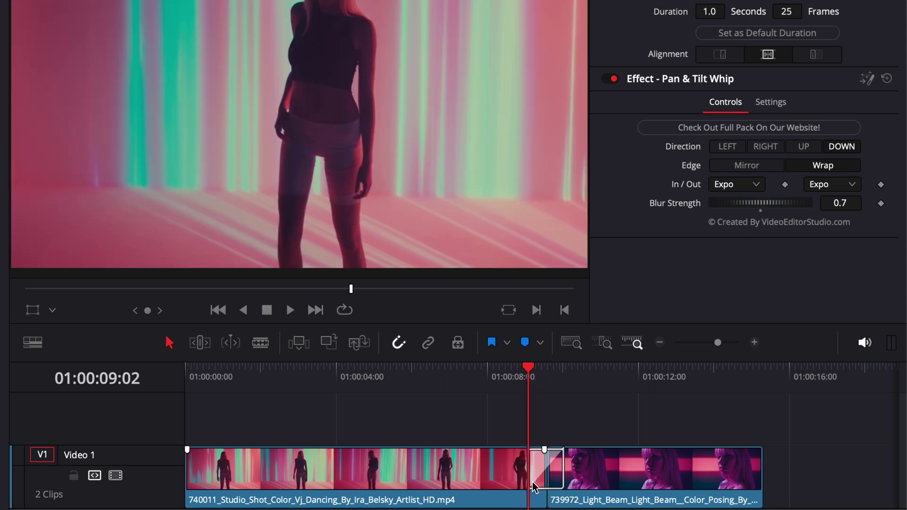
pyautogui.moveTo(511, 474); pyautogui.dragTo(464, 473)
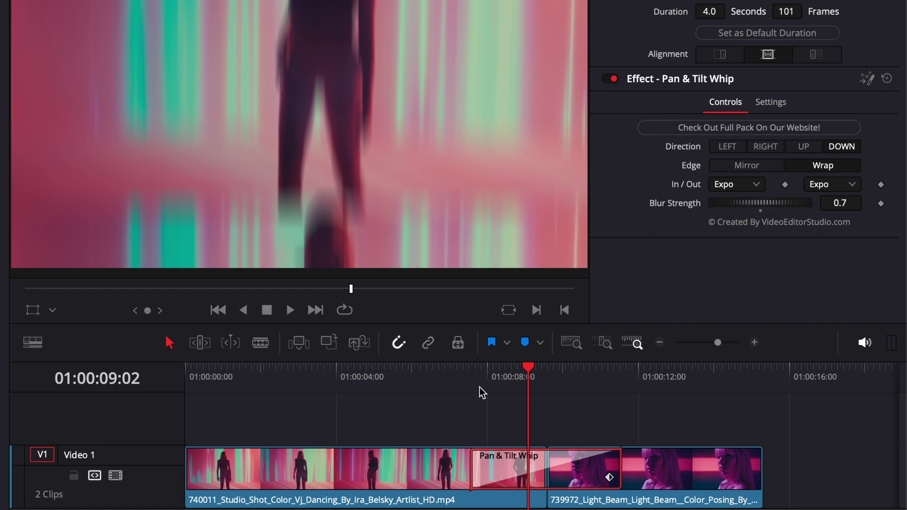
pyautogui.click(469, 378)
pyautogui.press('space')
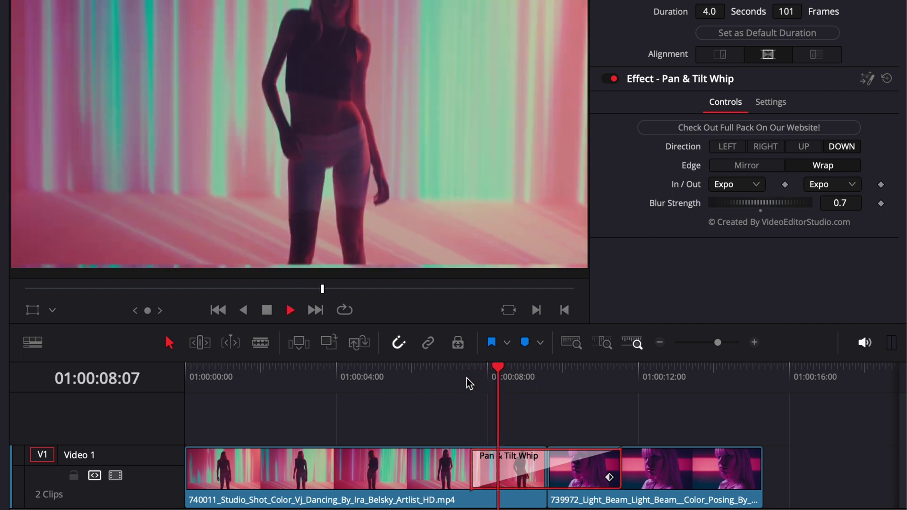
pyautogui.press('space')
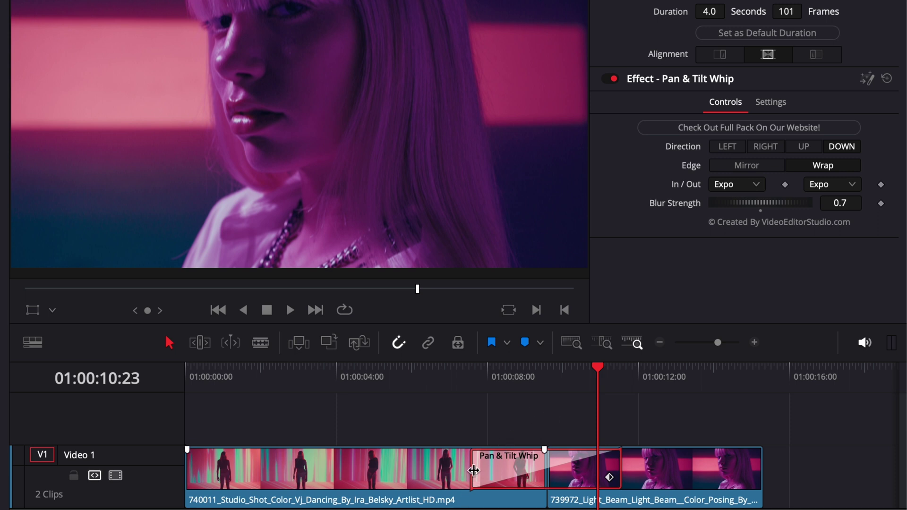
# Step: Shorten the transition back to roughly 1.2 seconds (31 frames) and play it
pyautogui.moveTo(476, 471); pyautogui.dragTo(523, 469)
pyautogui.click(508, 369)
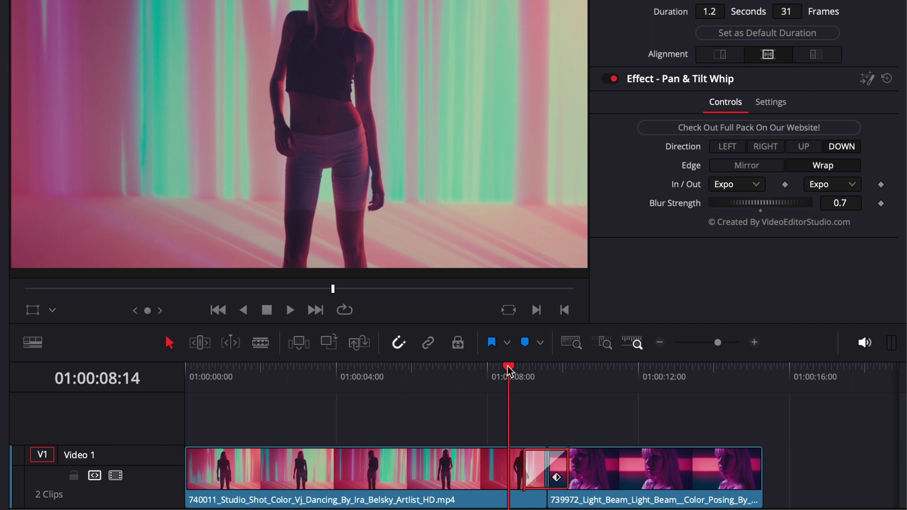
pyautogui.press('space')
pyautogui.press('space')
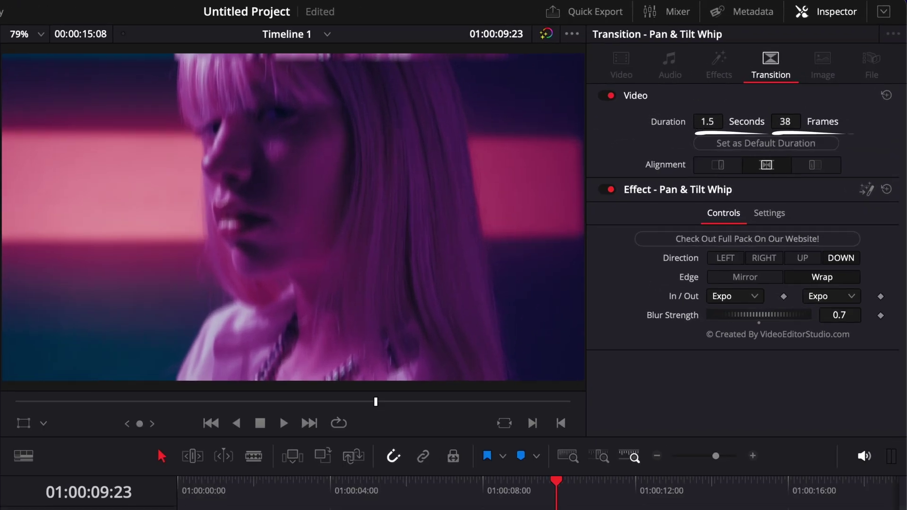
# Step: Set the transition Duration to 2.0 seconds (51 frames), leaving In easing on Expo
pyautogui.moveTo(707, 122); pyautogui.dragTo(785, 121)
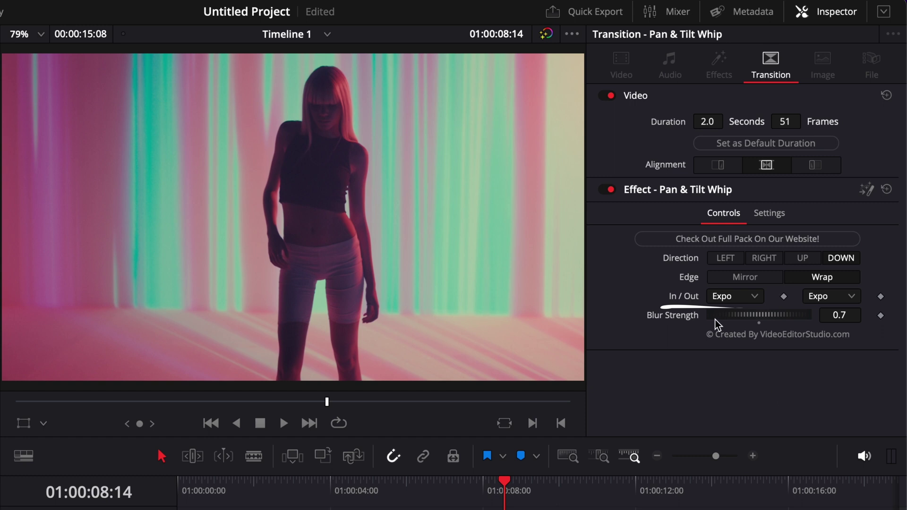
pyautogui.click(754, 296)
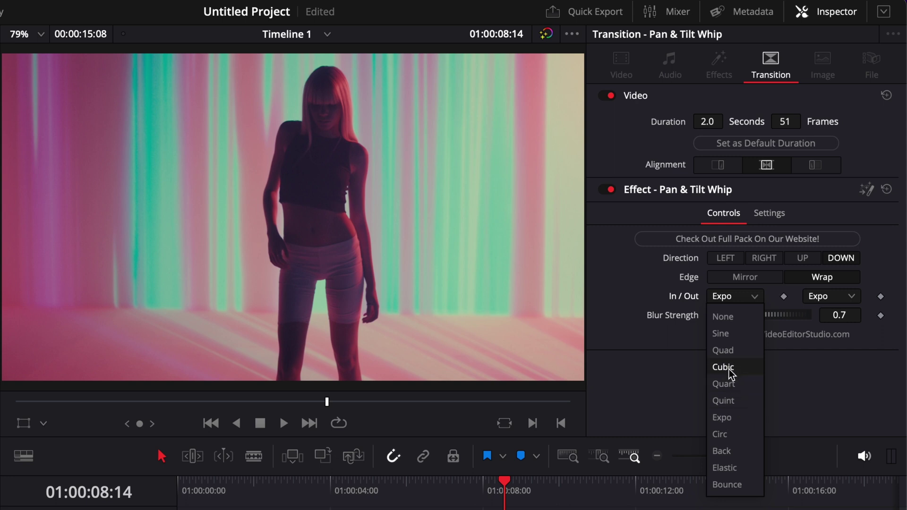
pyautogui.click(687, 363)
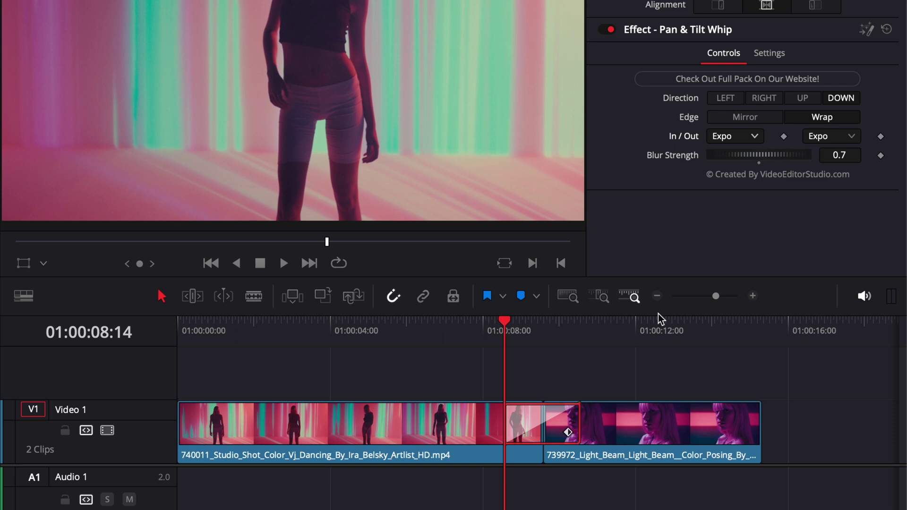
# Step: Recheck the In and Out easing dropdowns, keeping both on Expo
pyautogui.click(741, 137)
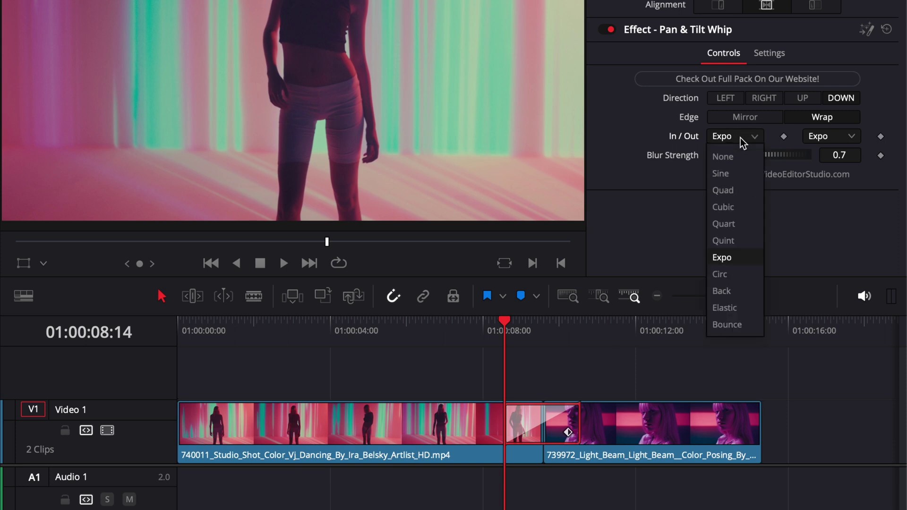
pyautogui.click(835, 137)
pyautogui.click(834, 138)
pyautogui.click(835, 138)
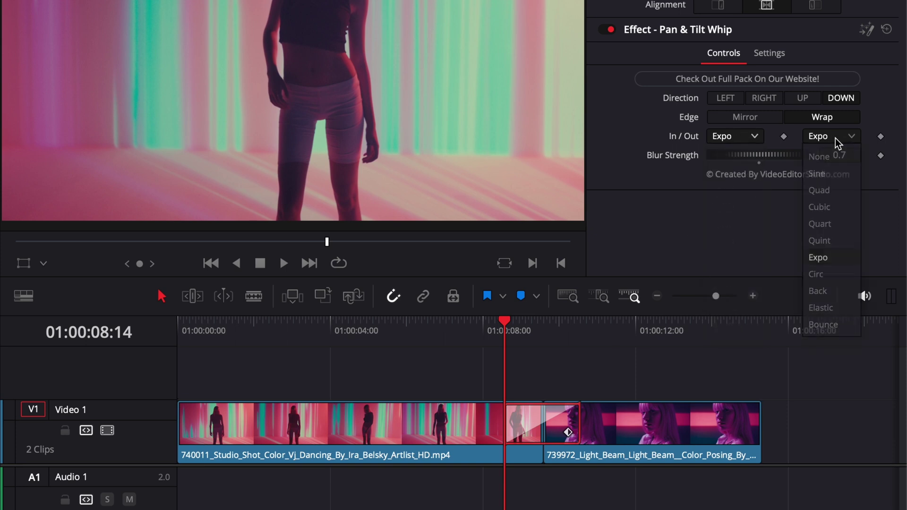